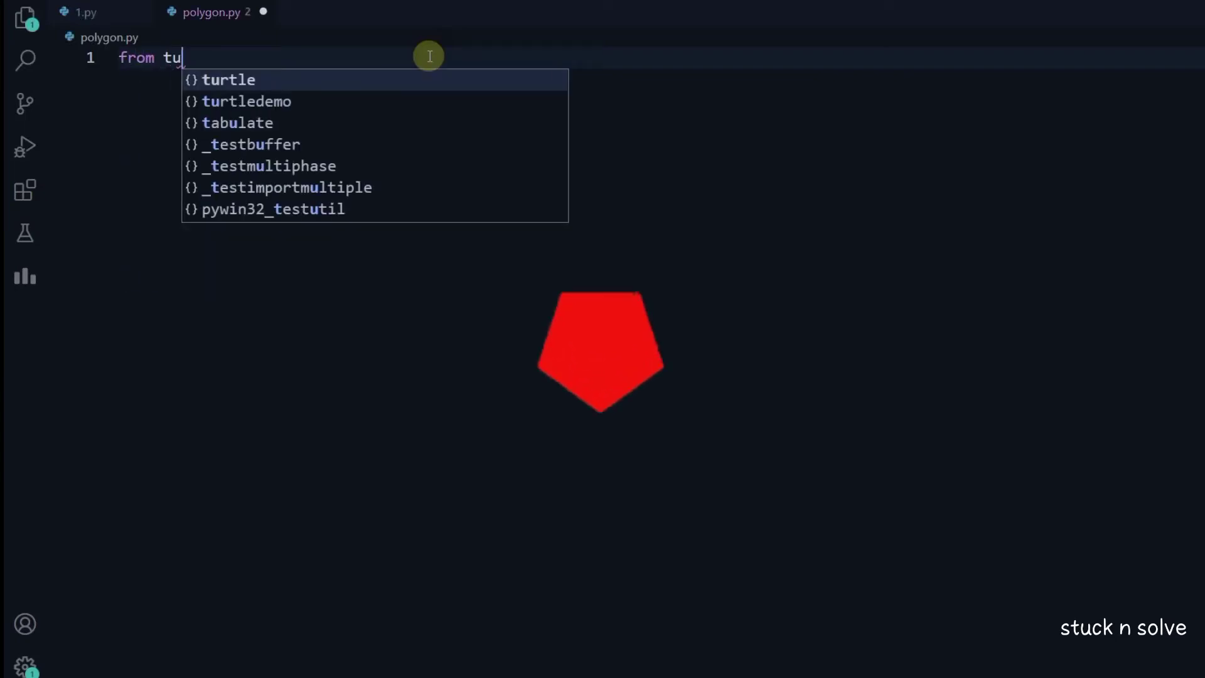
type("rtle import ")
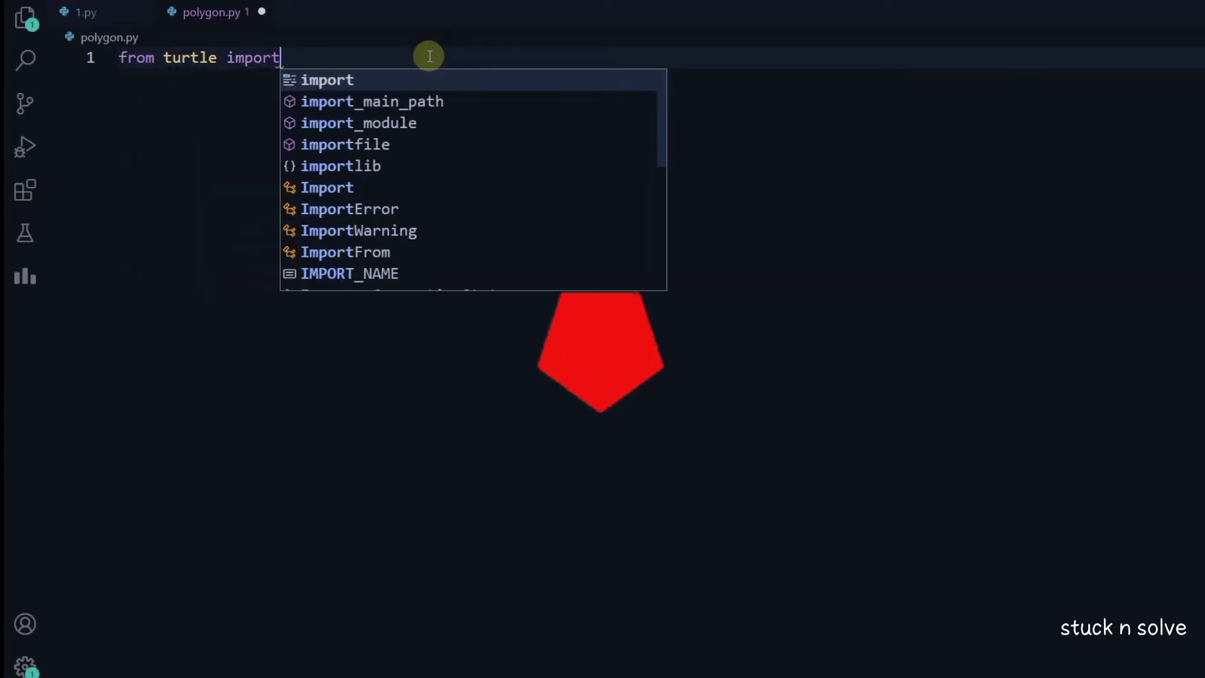
type("*")
- Write 'from turtle import *', a blank line, and the 'for i in range(5):' loop header
key("Return")
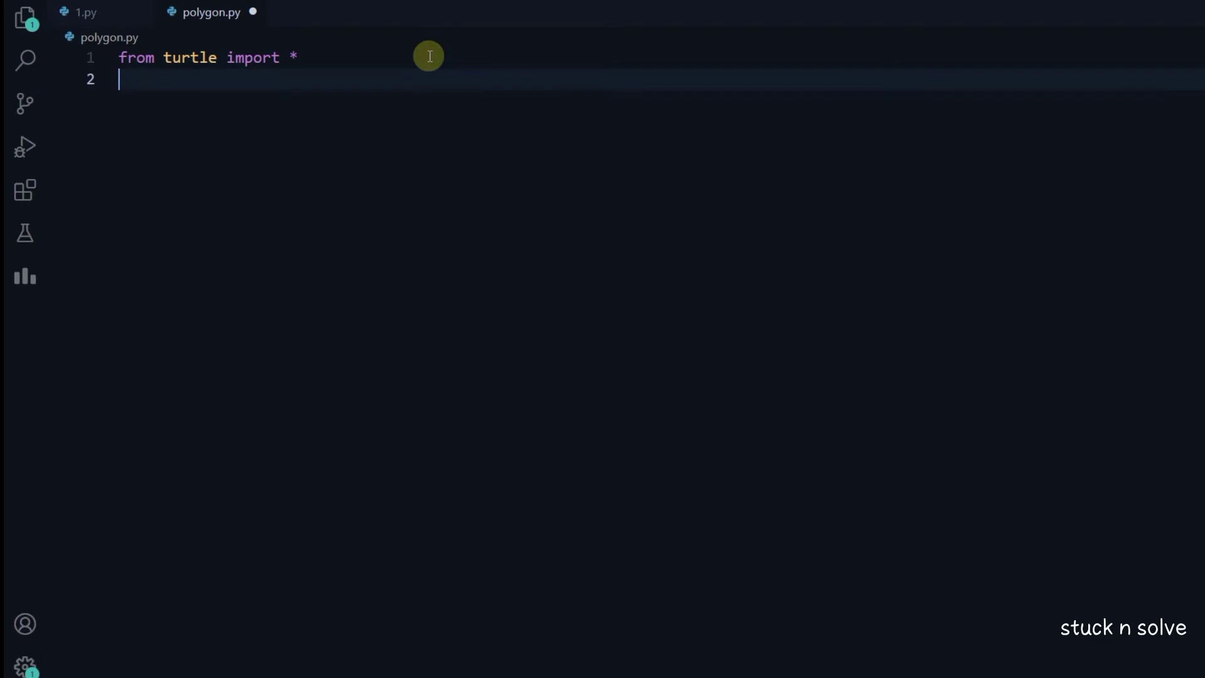
key("Return")
type("for i in ran")
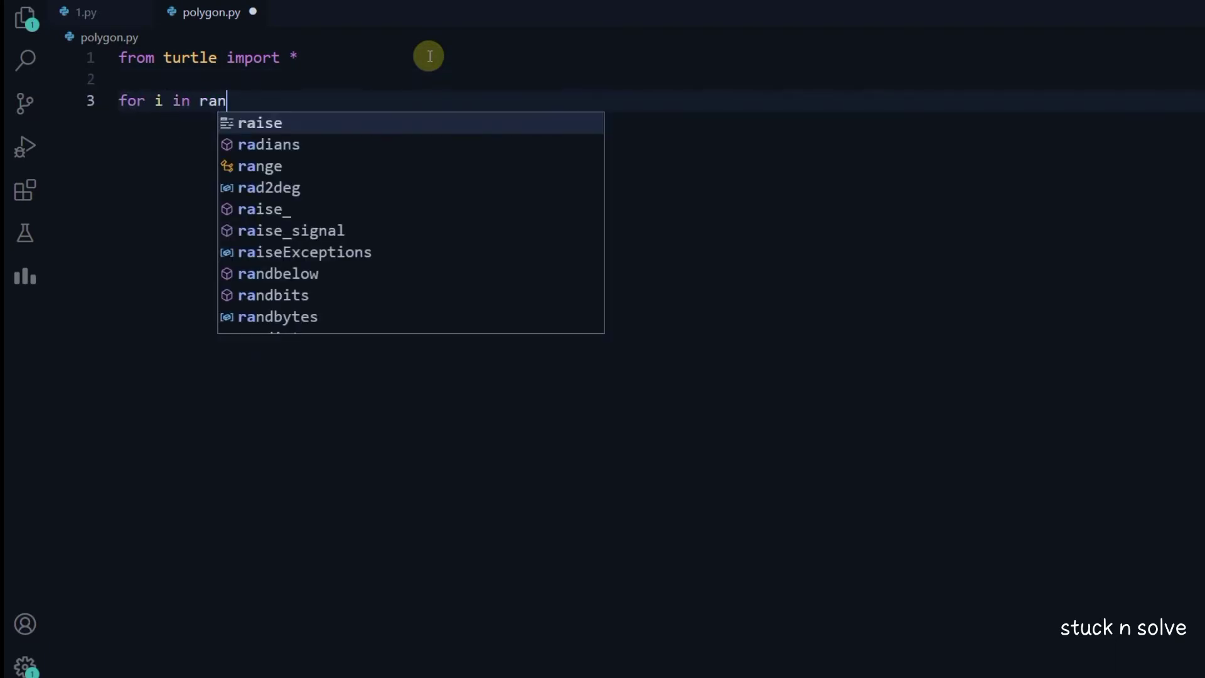
type("ge")
type("z")
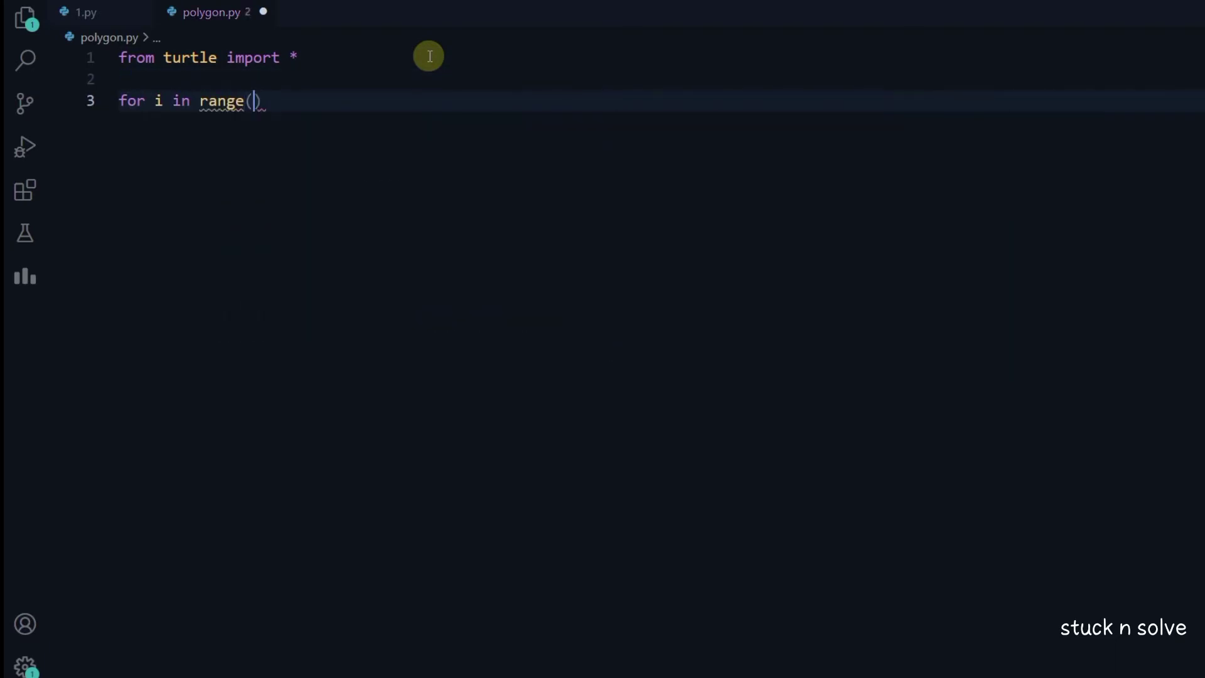
type("5")
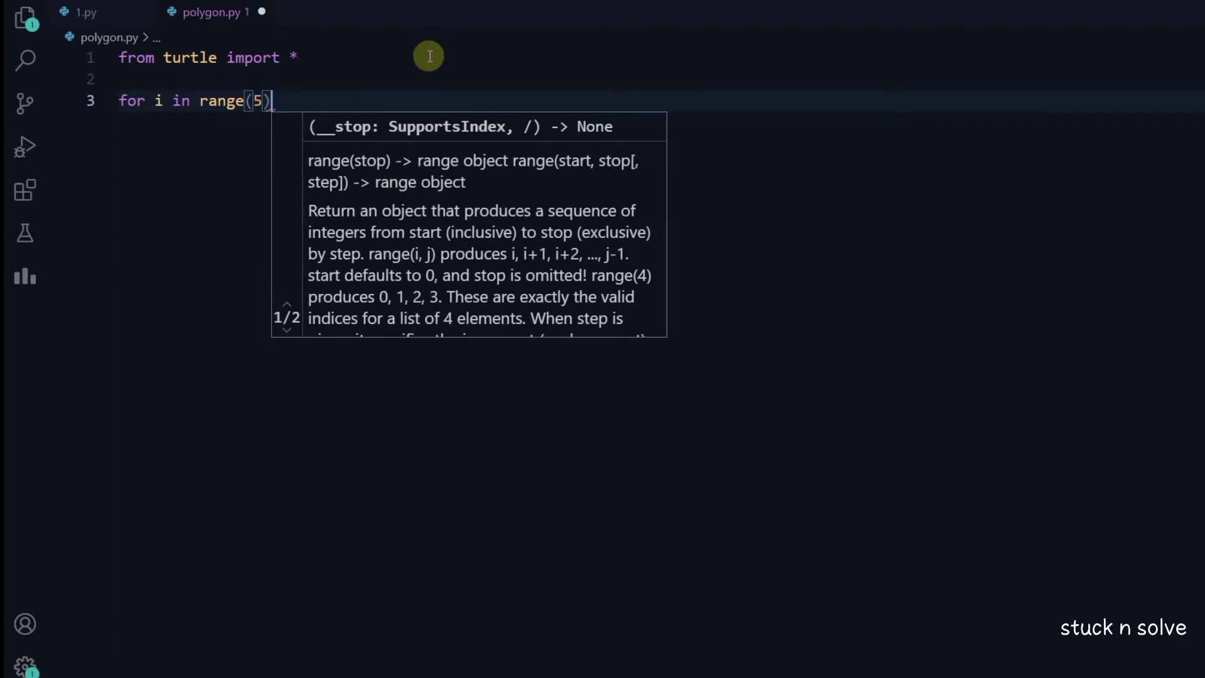
type("):")
key("Return")
type("r")
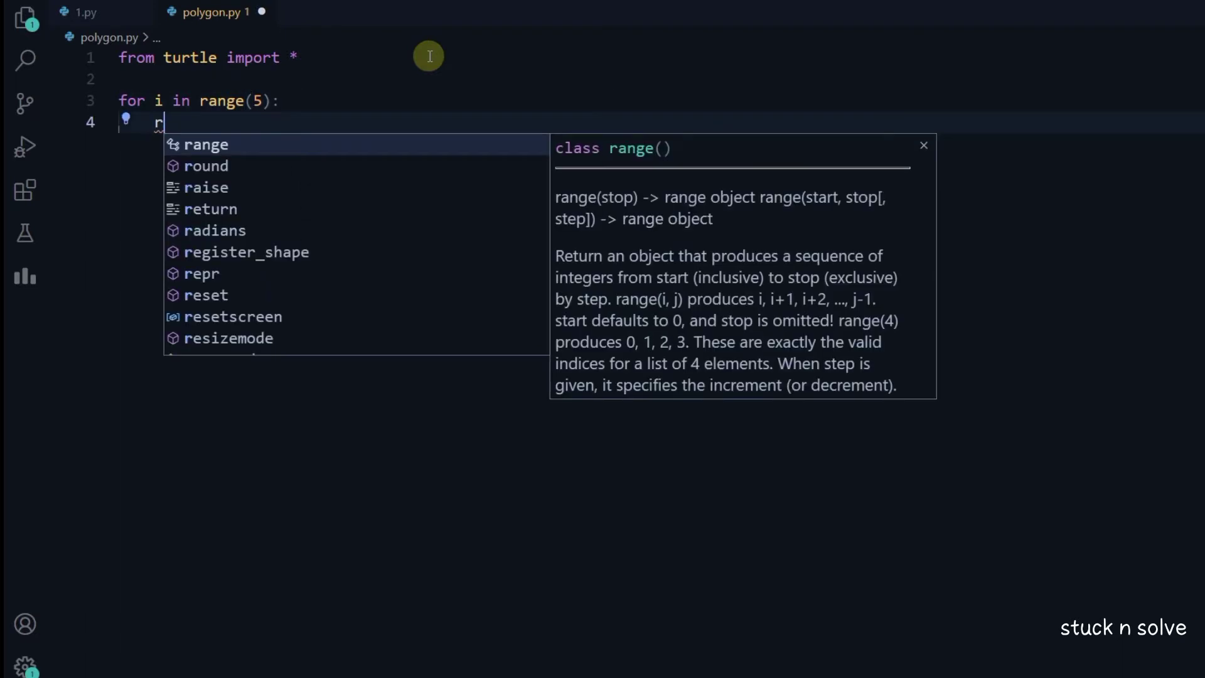
type("ight(72")
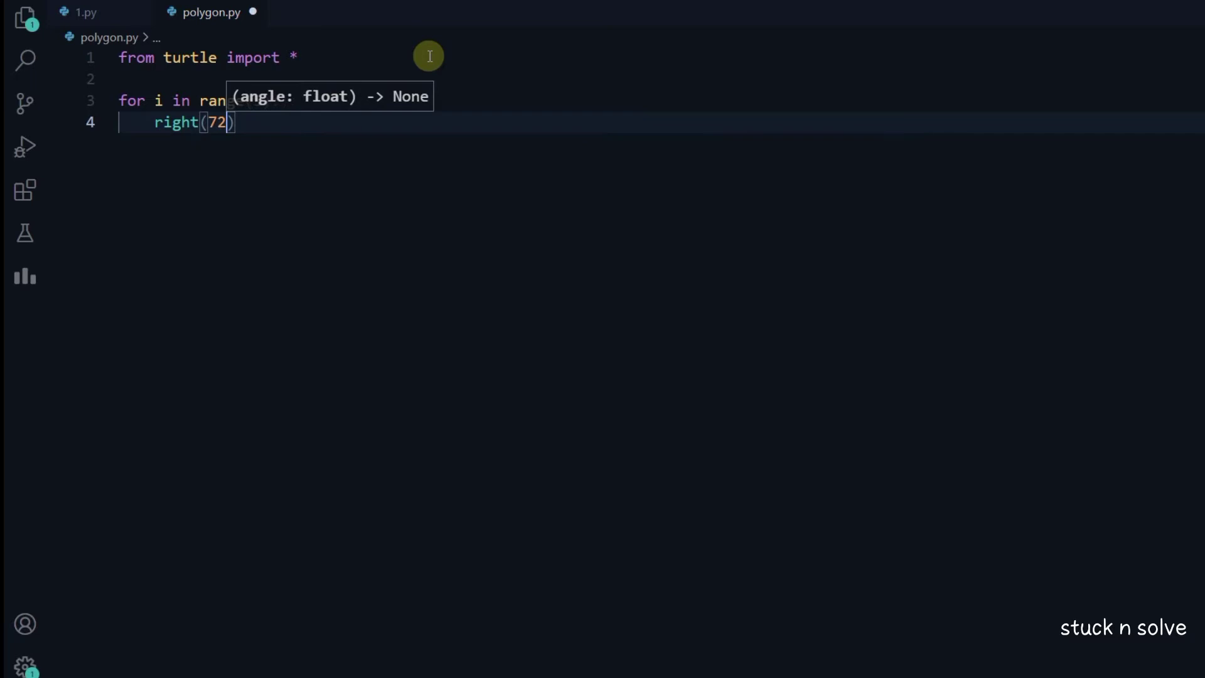
- Fill the loop body with right(72) and forward(100), accepting autocomplete
key("End")
key("Return")
type("forwar")
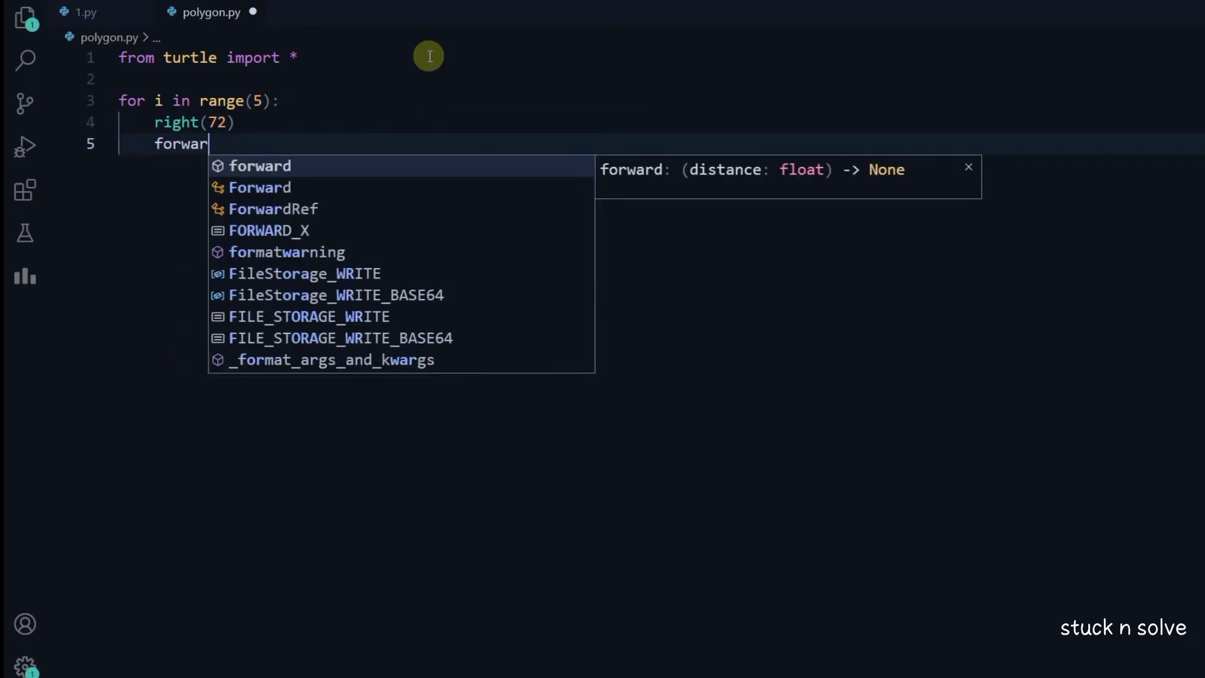
type("d(100")
key("End")
key("Return")
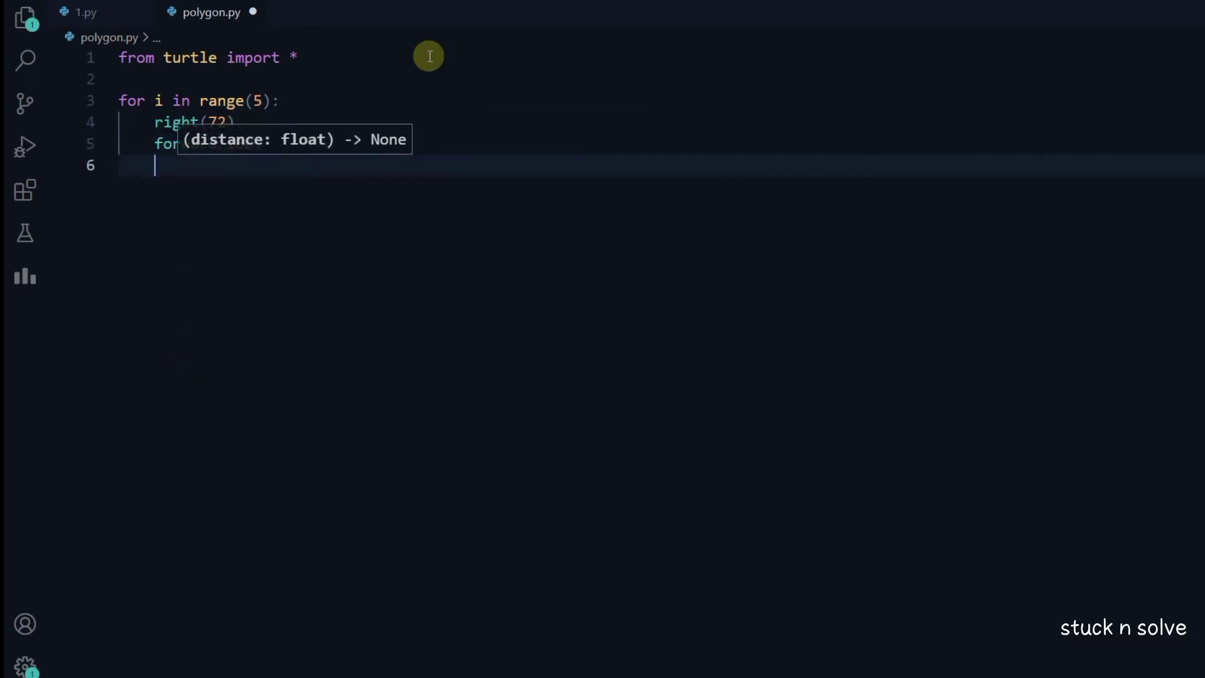
- Run the script, add done() on line 6, rerun to draw the outlined pentagon, and close the turtle window
key("ctrl+alt+n")
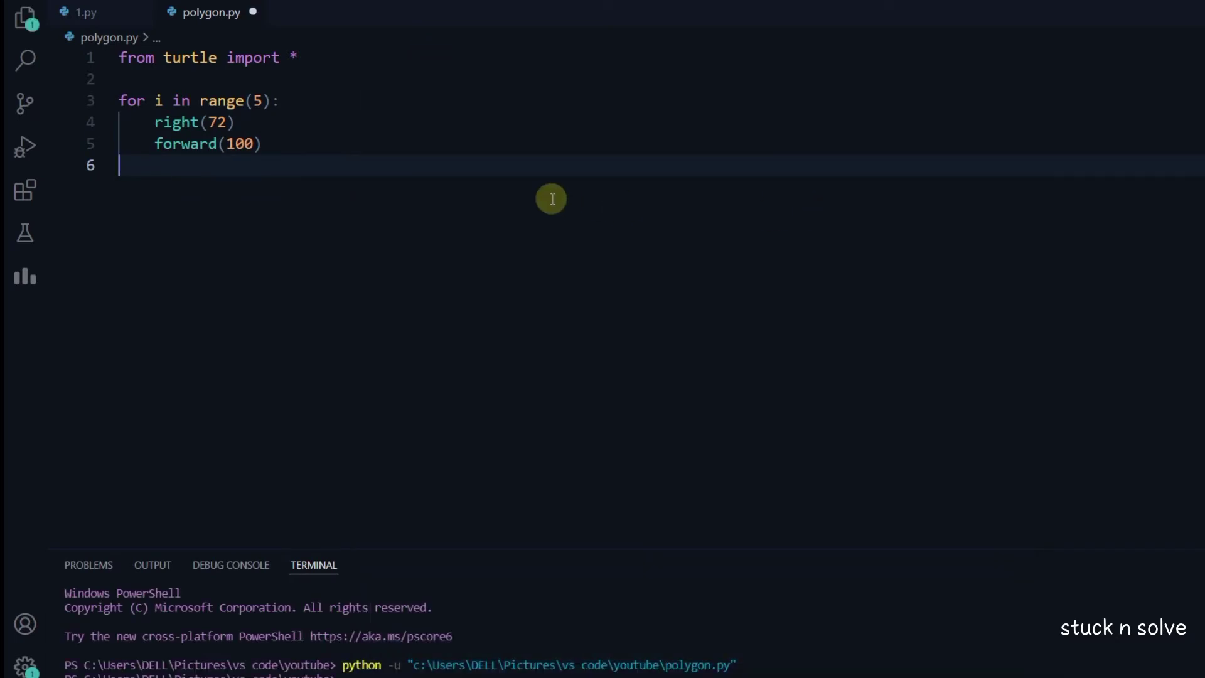
type("done(")
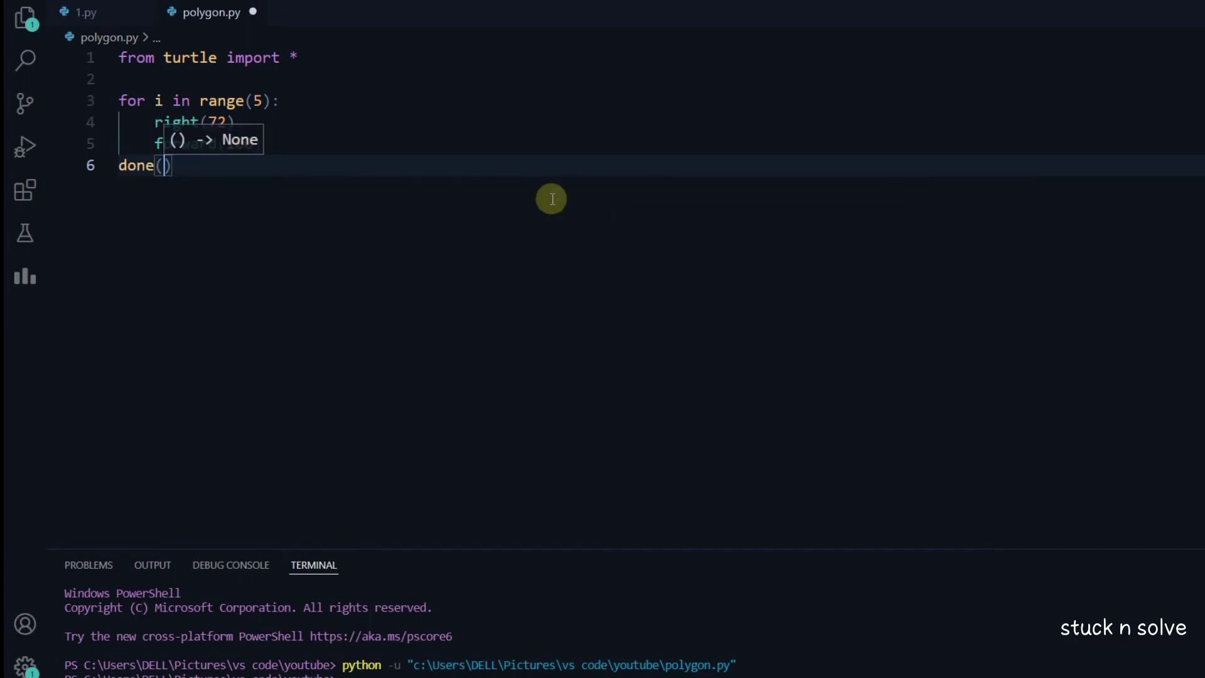
key("ctrl+alt+n")
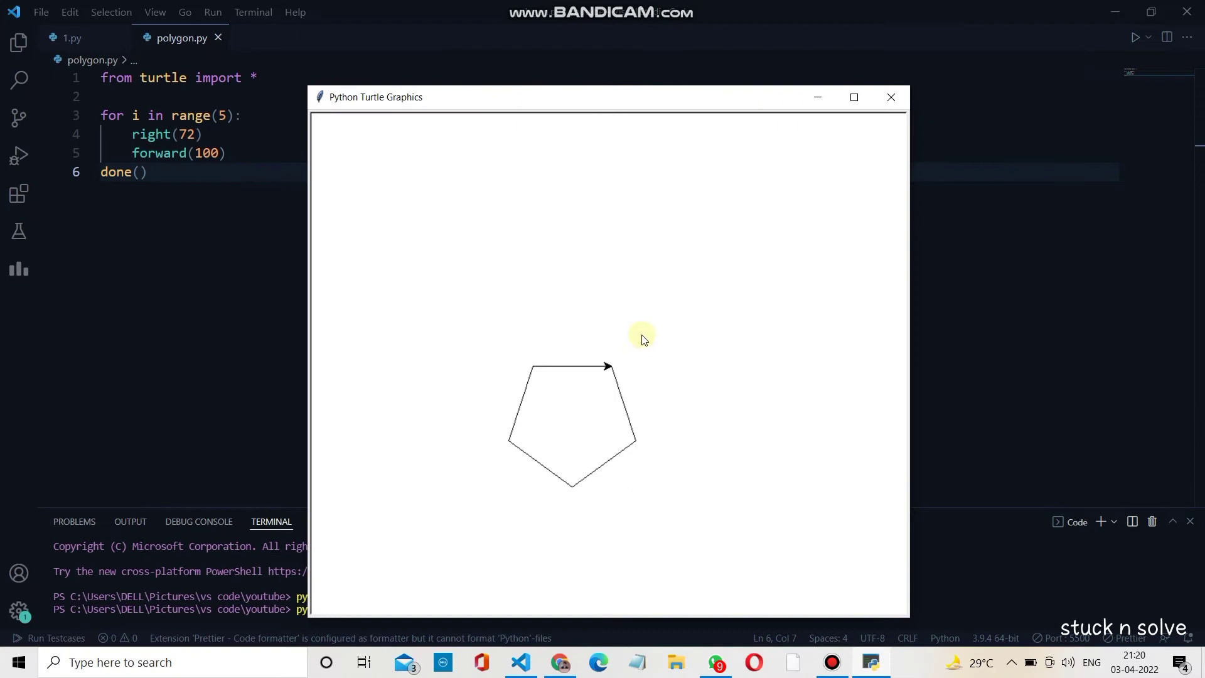
left_click(892, 95)
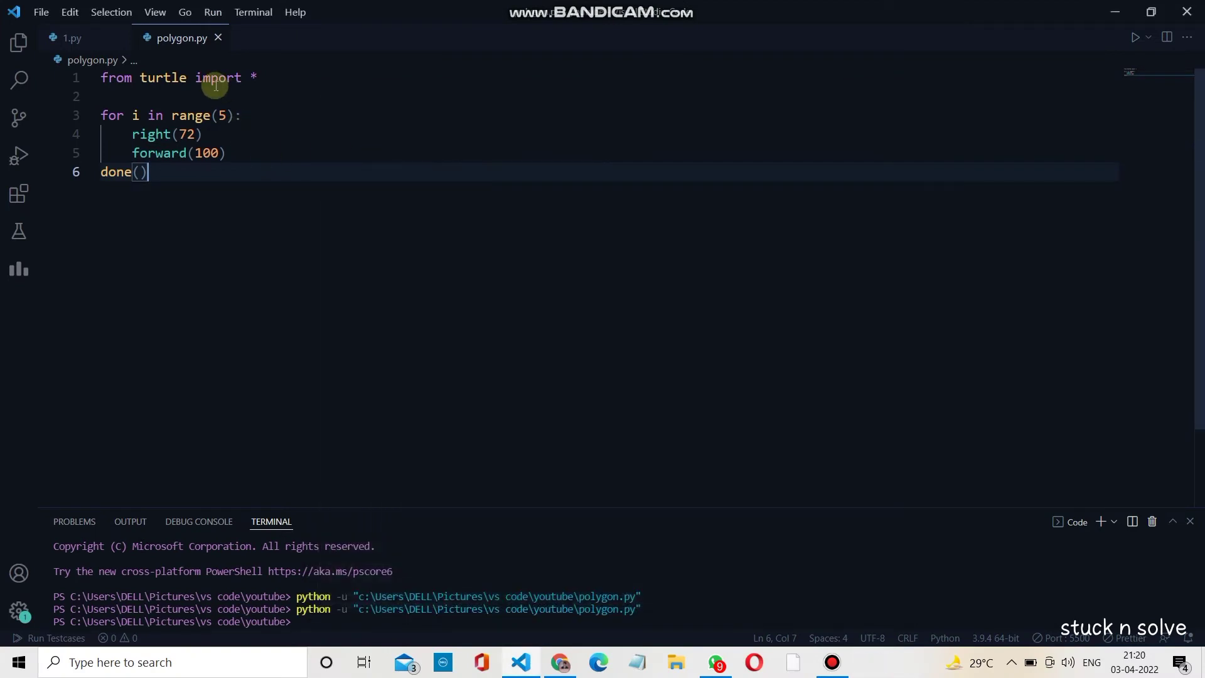
left_click(219, 95)
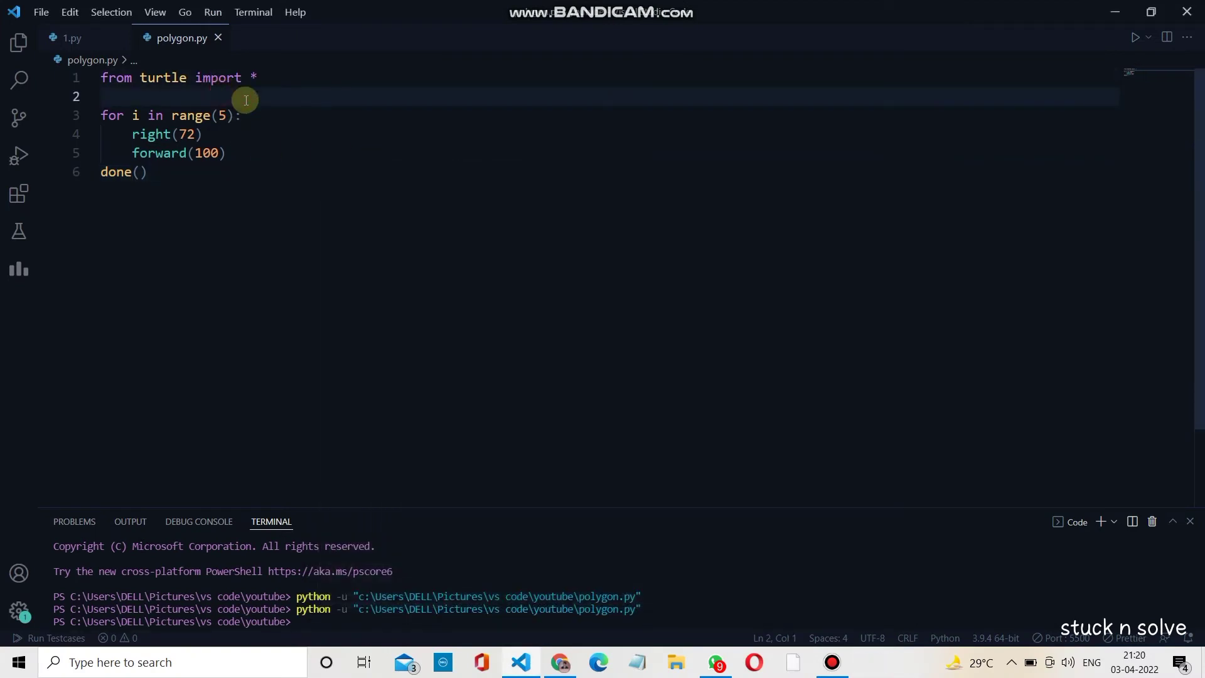
type("fillcolor(")
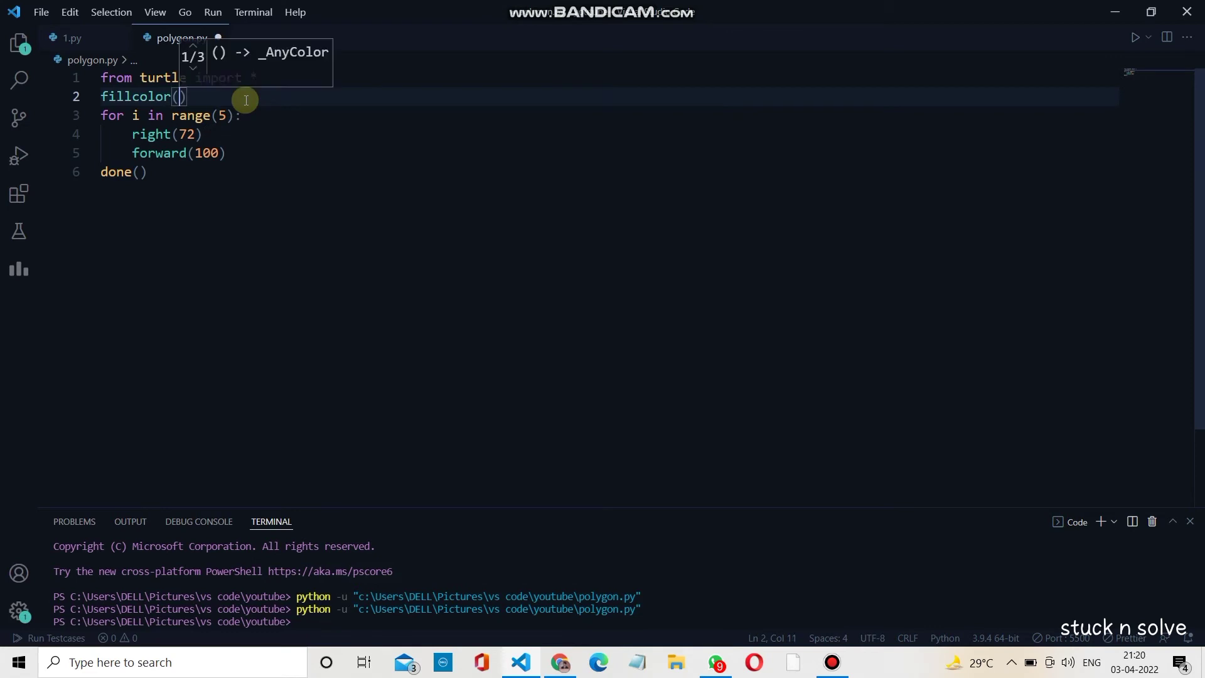
type("\"red\"")
- Insert fillcolor("red") and begin_fill() before the loop and end_fill() after it
key("End")
key("Return")
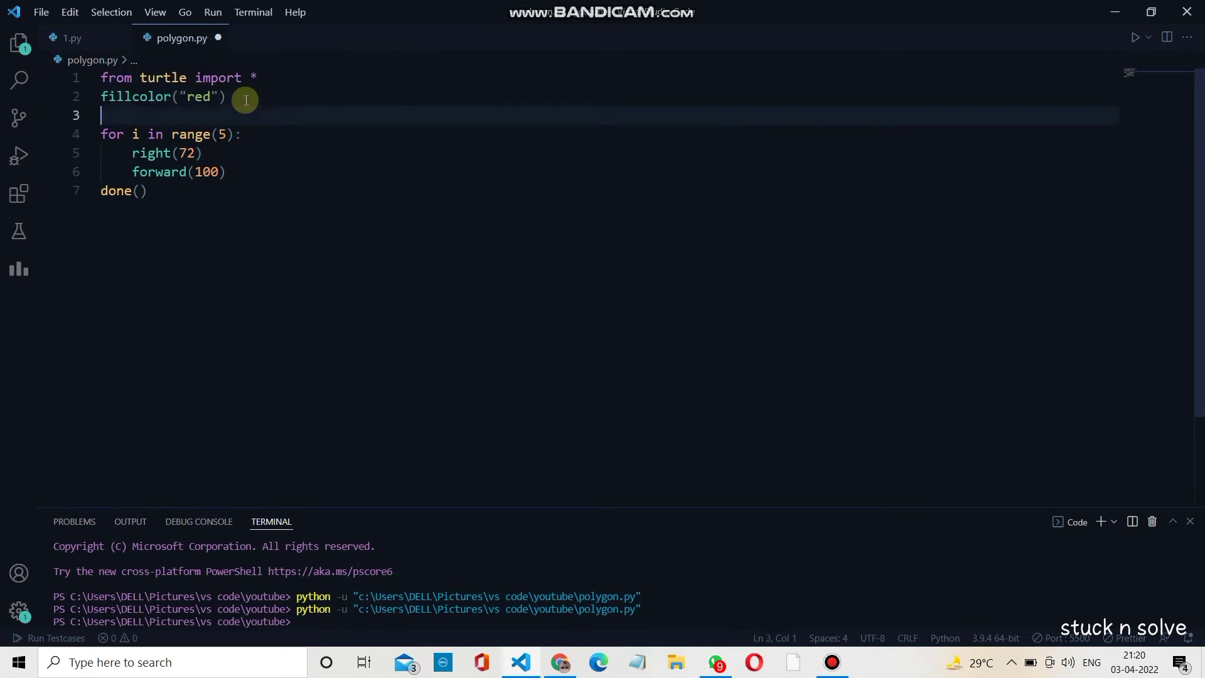
type("begi")
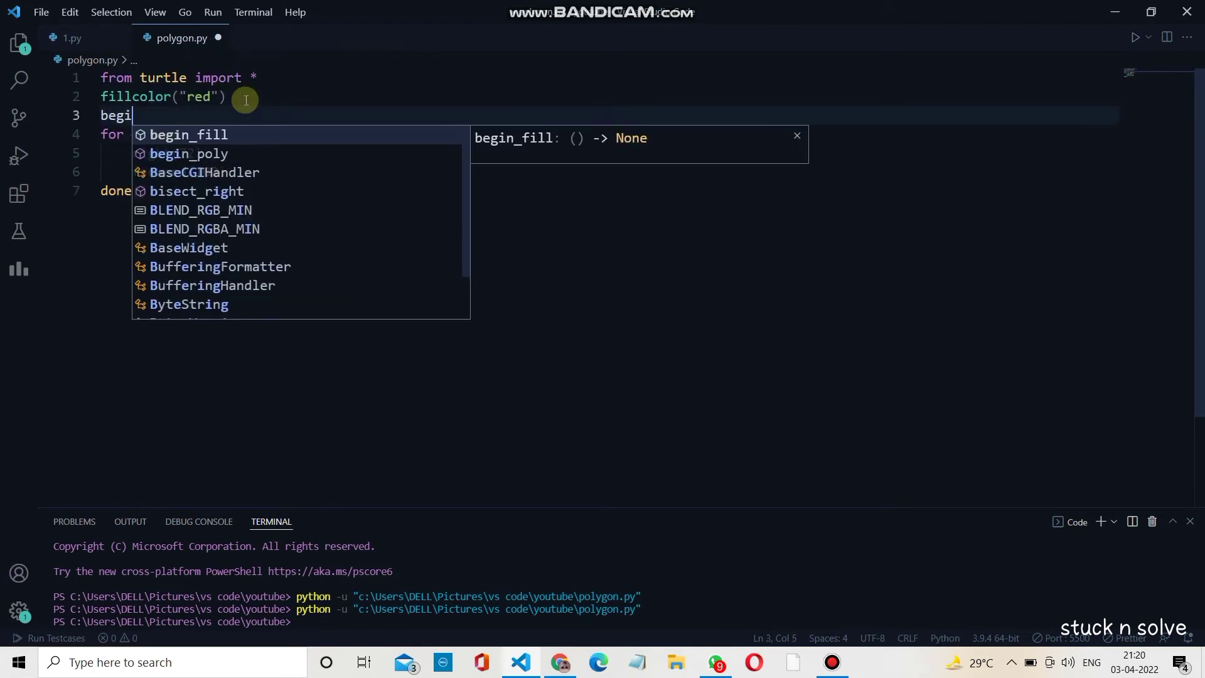
type("n_fill")
key("Down")
key("Down")
key("Down")
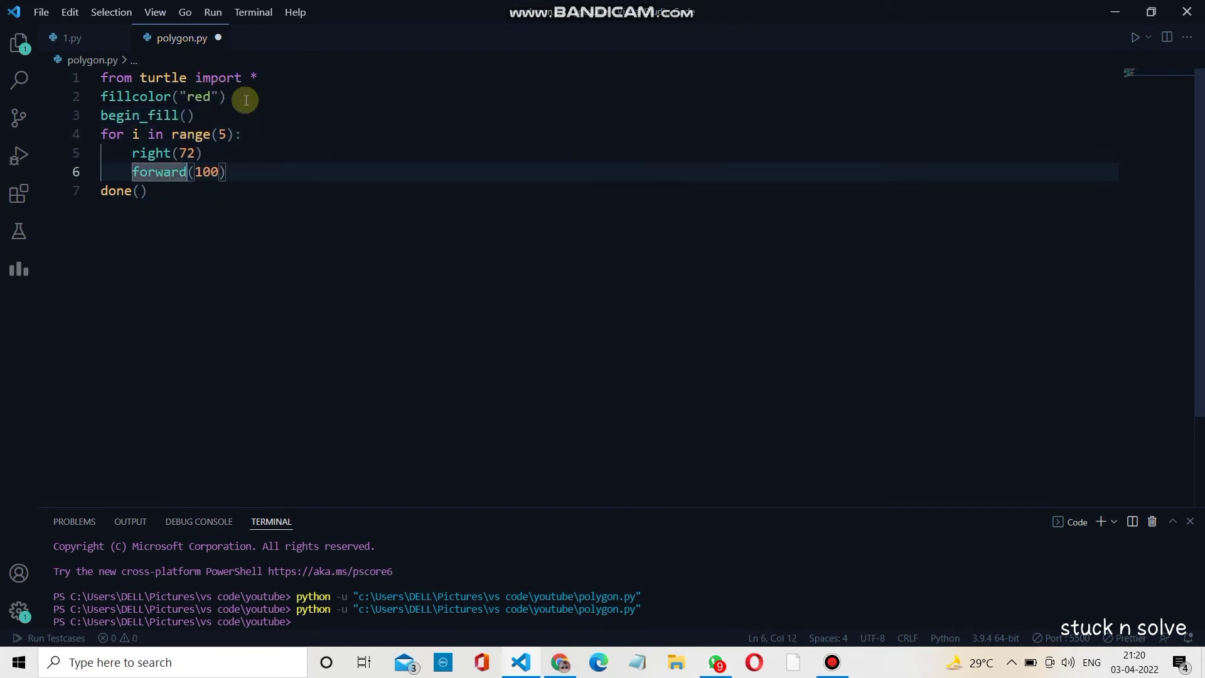
key("End")
key("Return")
type("nd_fill")
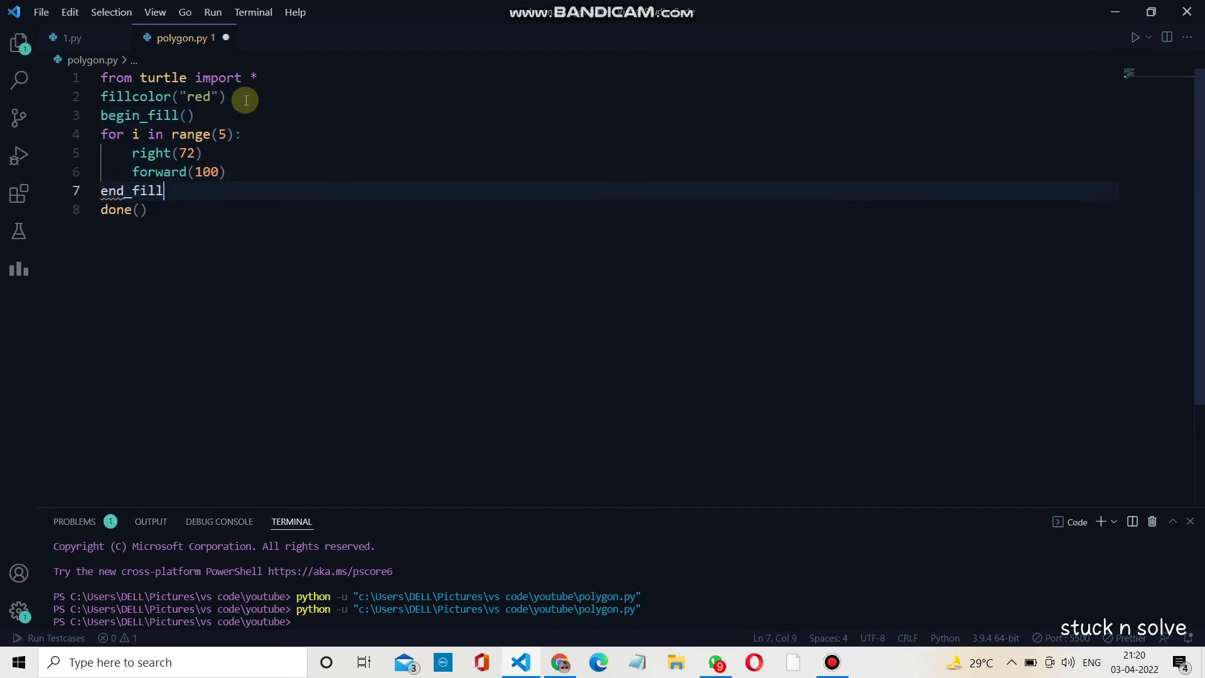
type("()")
- Save and run to draw the solid red pentagon, close the turtle window, and select all the code
key("ctrl+s")
key("ctrl+alt+n")
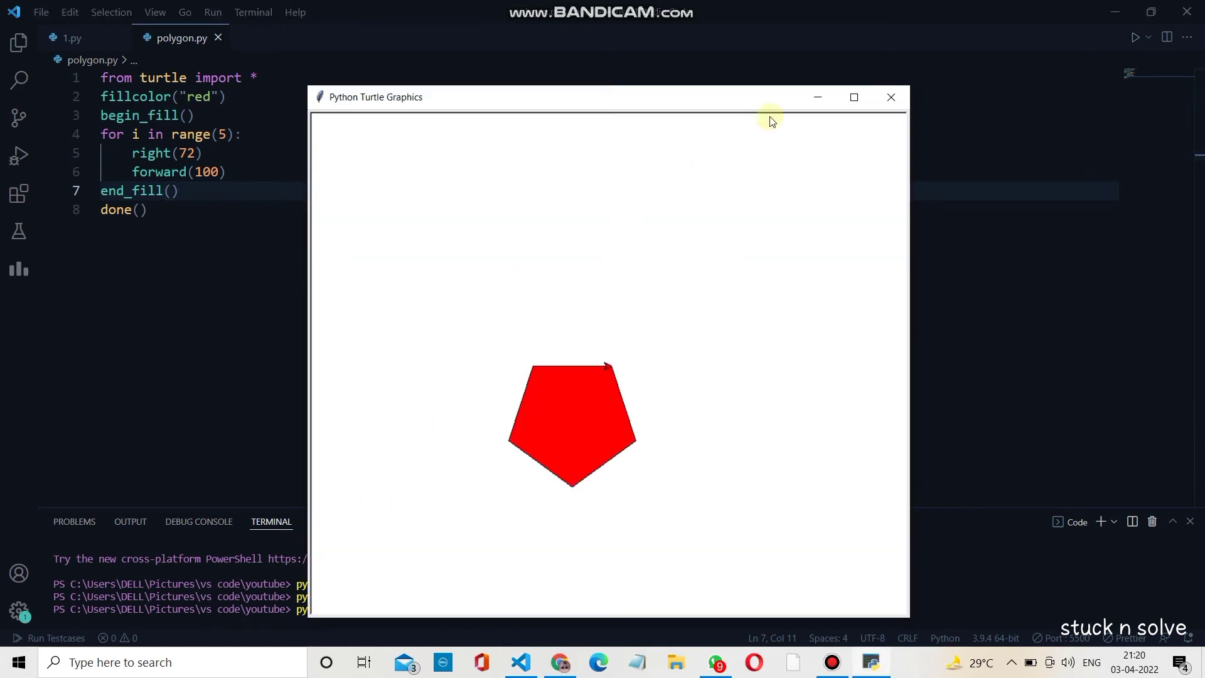
left_click(891, 96)
scroll(279, 190, "down", 3)
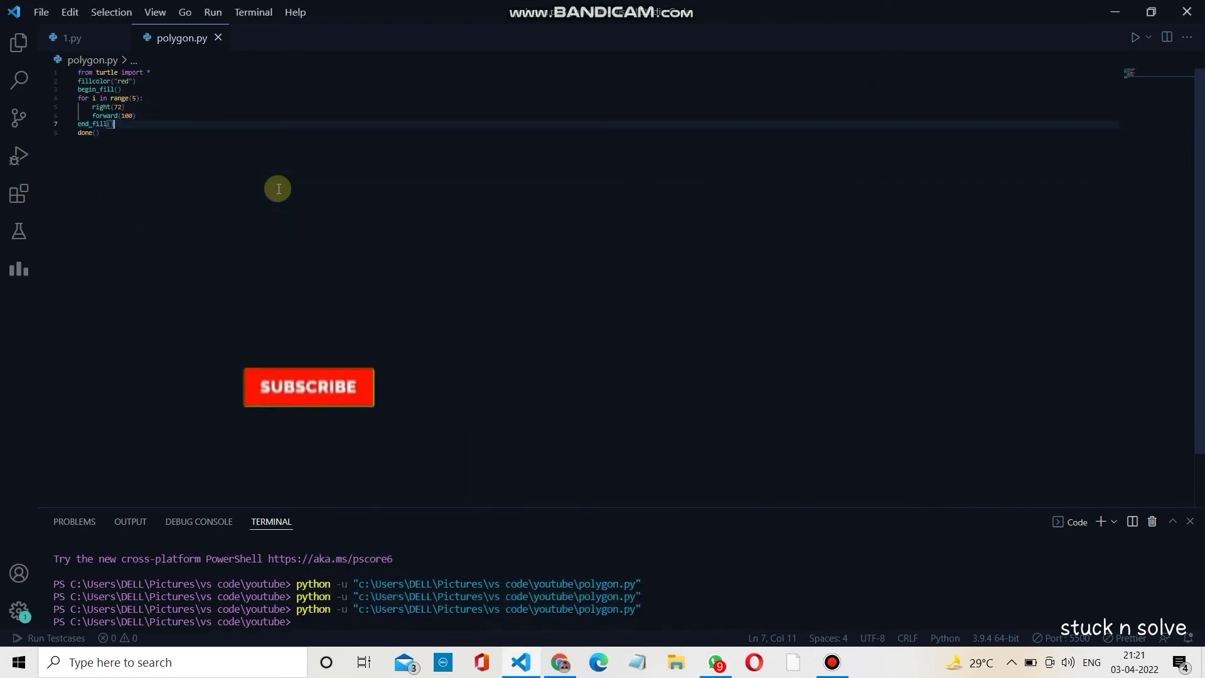
scroll(279, 191, "up", 4)
scroll(279, 191, "up", 5)
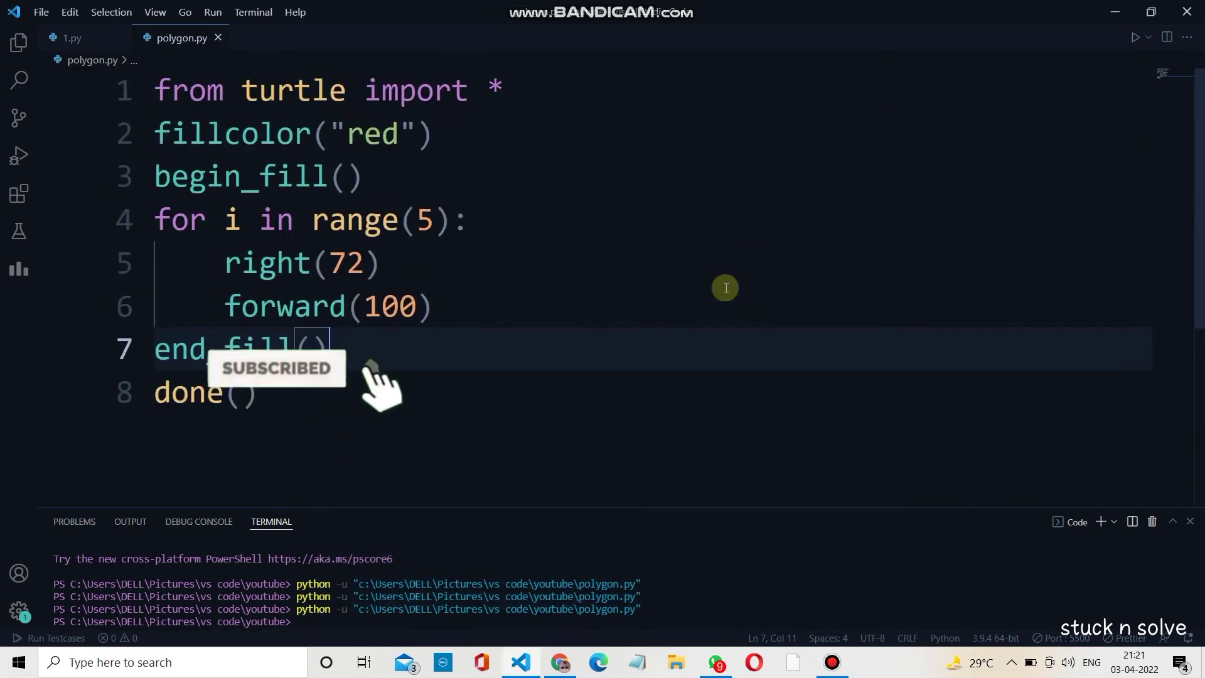
scroll(279, 191, "down", 6)
left_click_drag(128, 180, 97, 76)
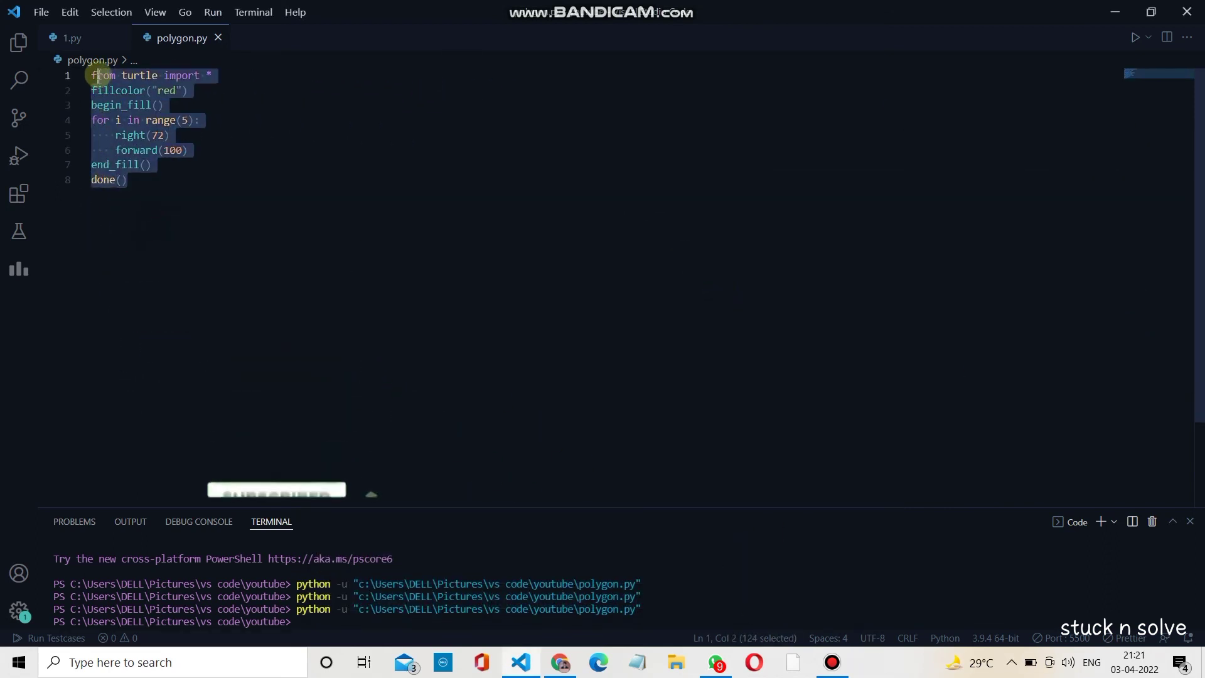